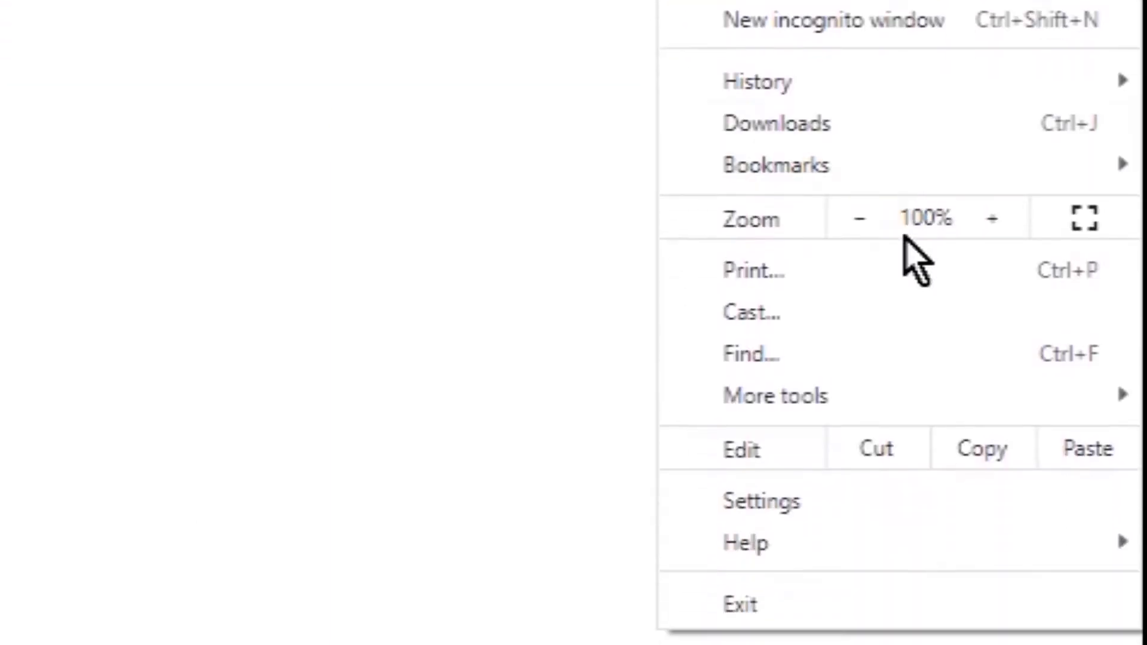
Open Clear browsing data from the Chrome menu's More tools submenu.
mouse_move(888, 394)
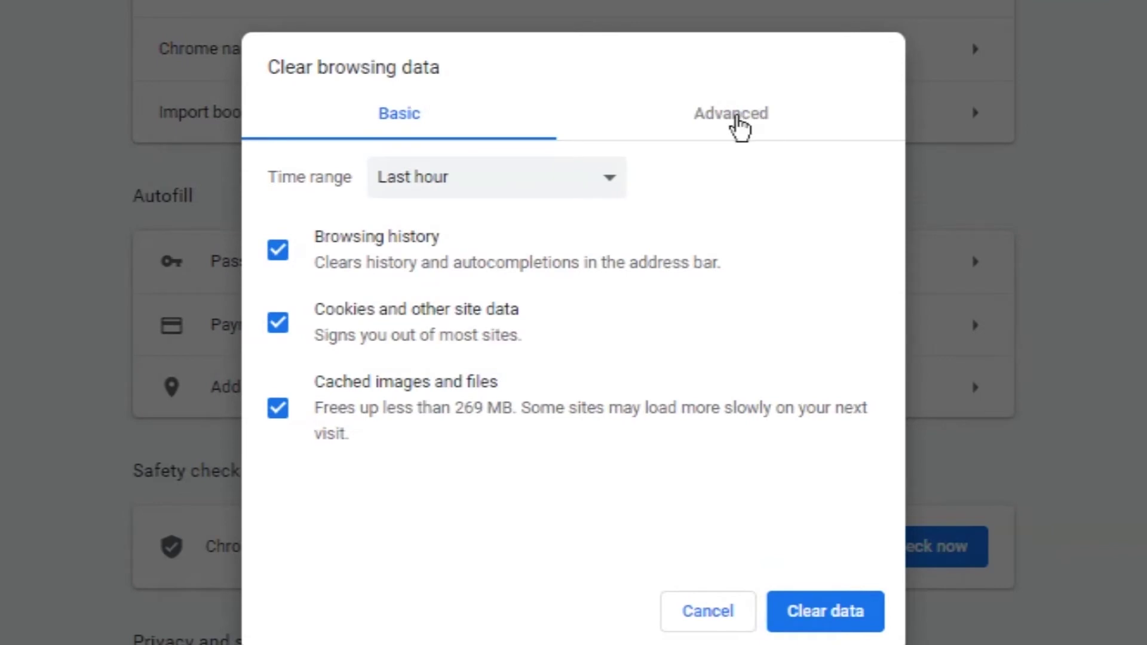
On the Advanced tab, clear all-time cookies and cached files, keeping browsing and download history.
click(738, 127)
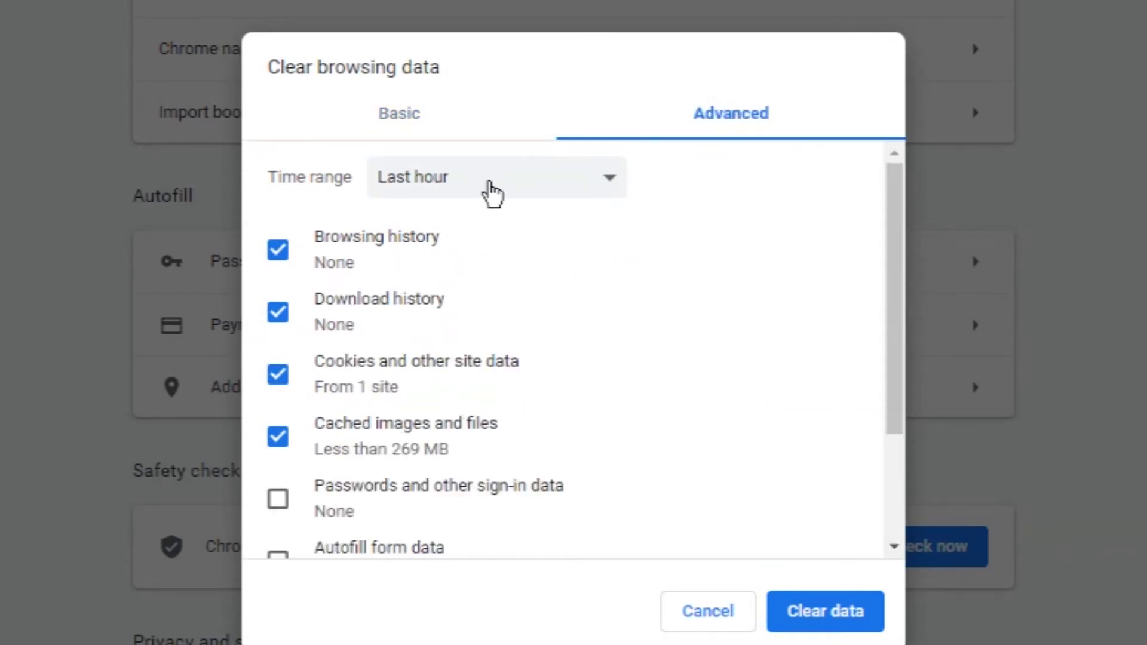
click(471, 193)
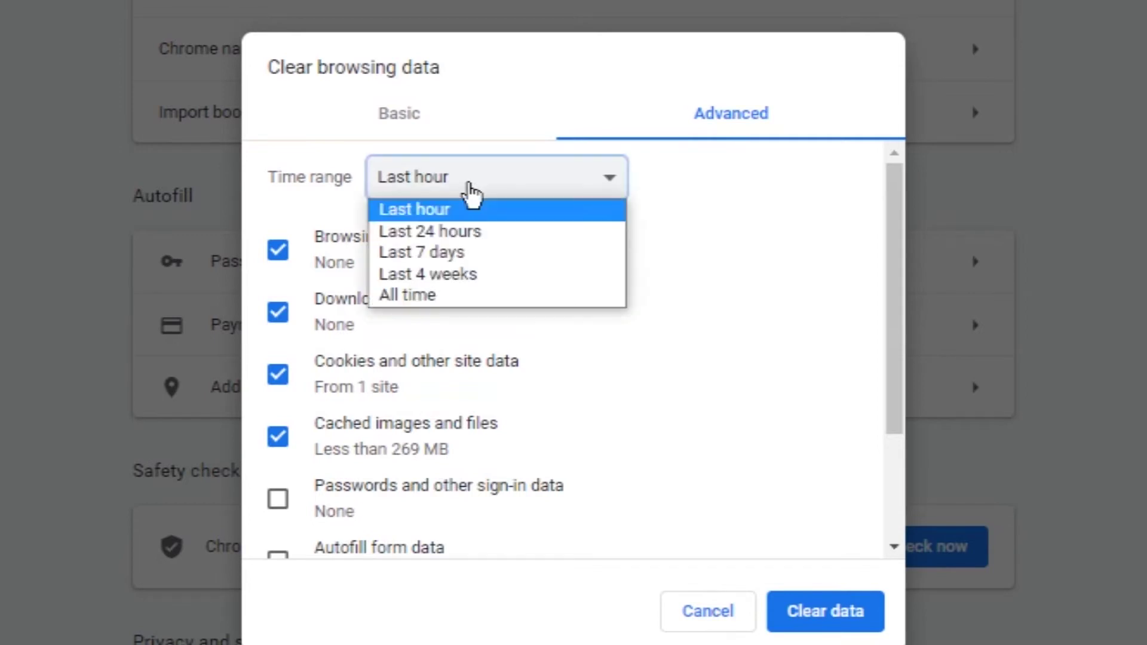
click(500, 299)
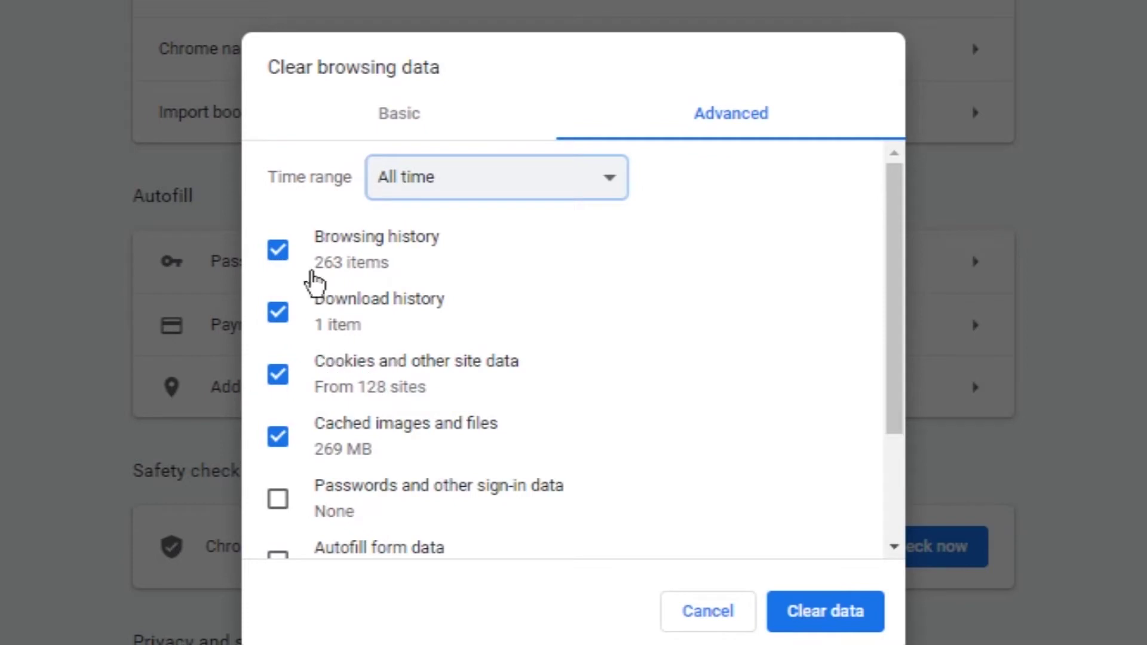
click(279, 252)
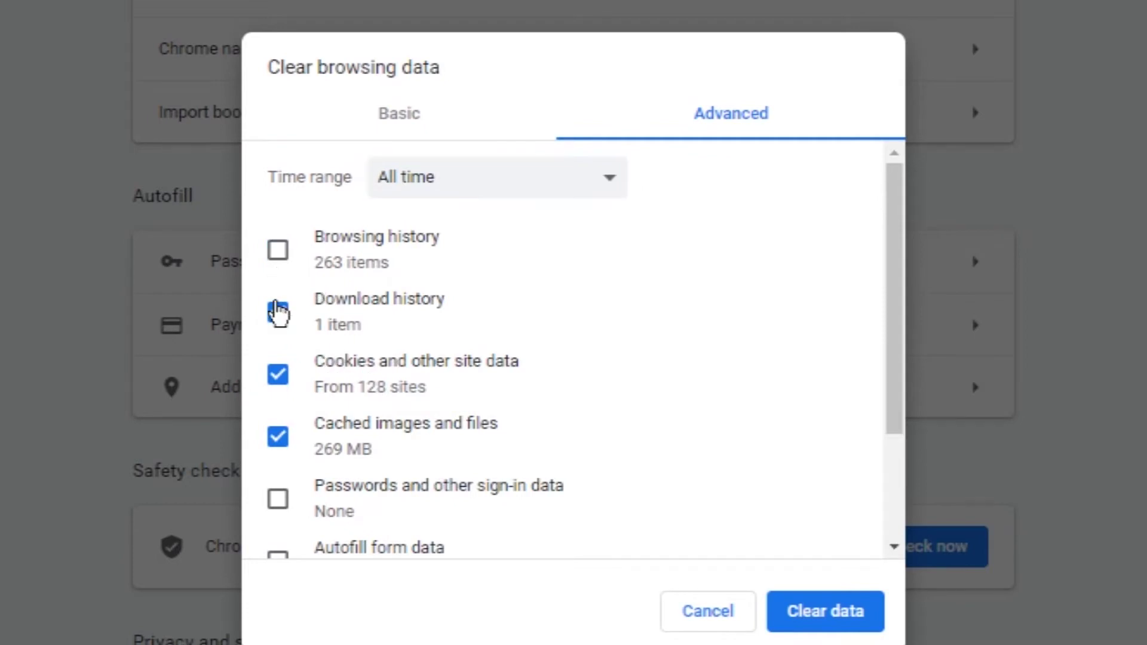
click(278, 312)
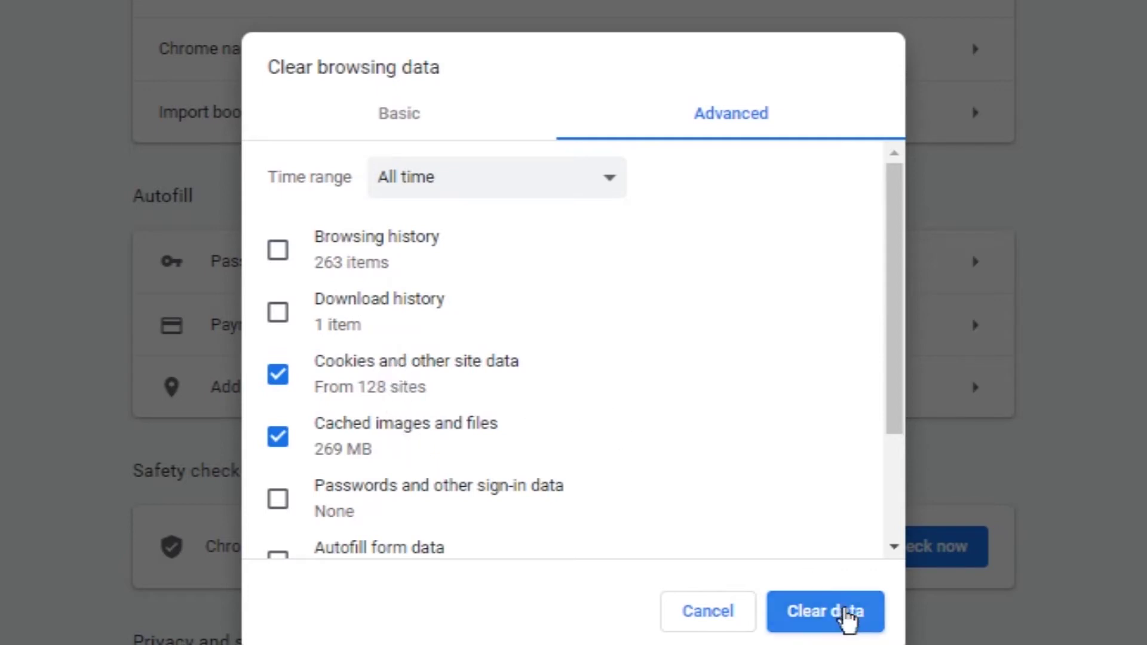
click(847, 620)
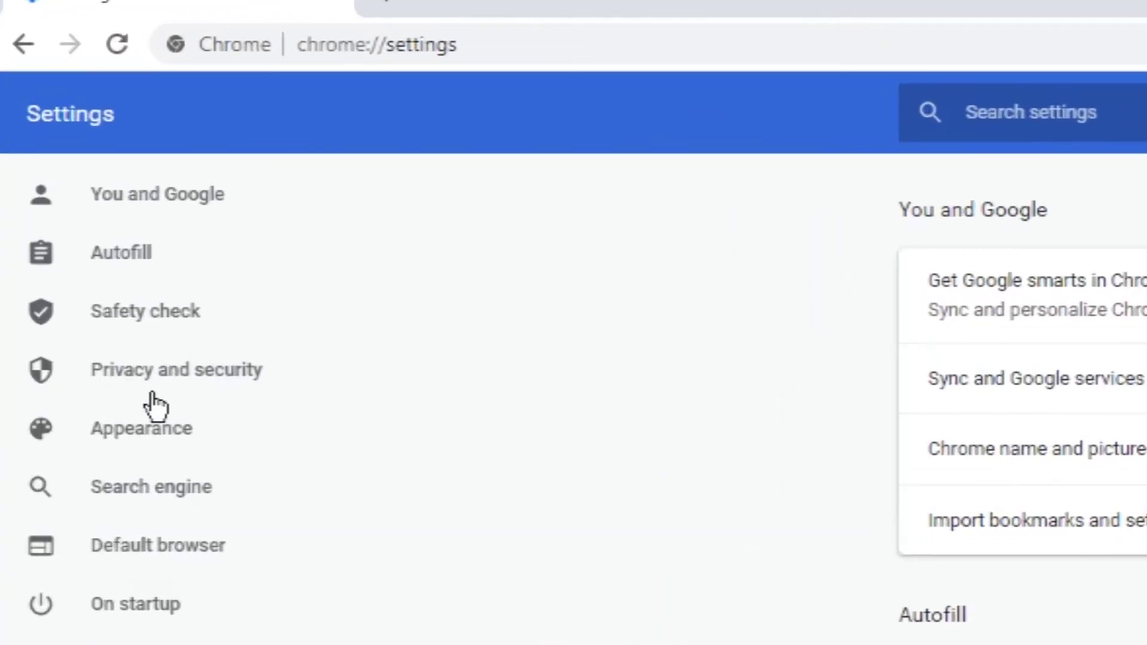
Go to Privacy and security > Cookies and other site data and block third-party cookies.
click(142, 387)
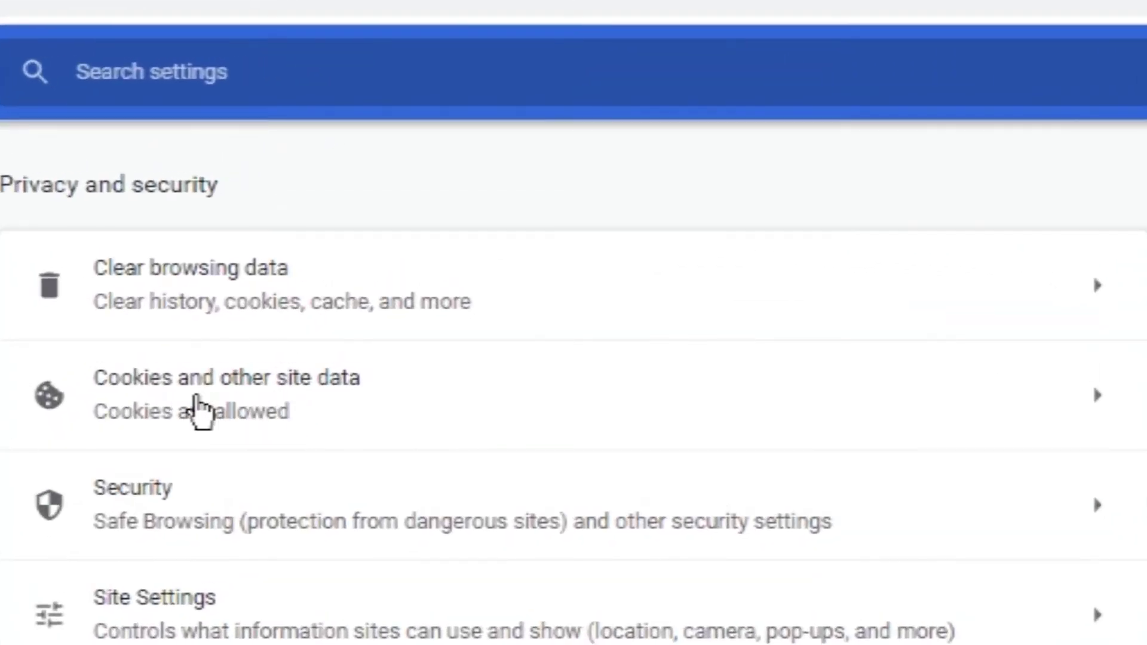
click(197, 411)
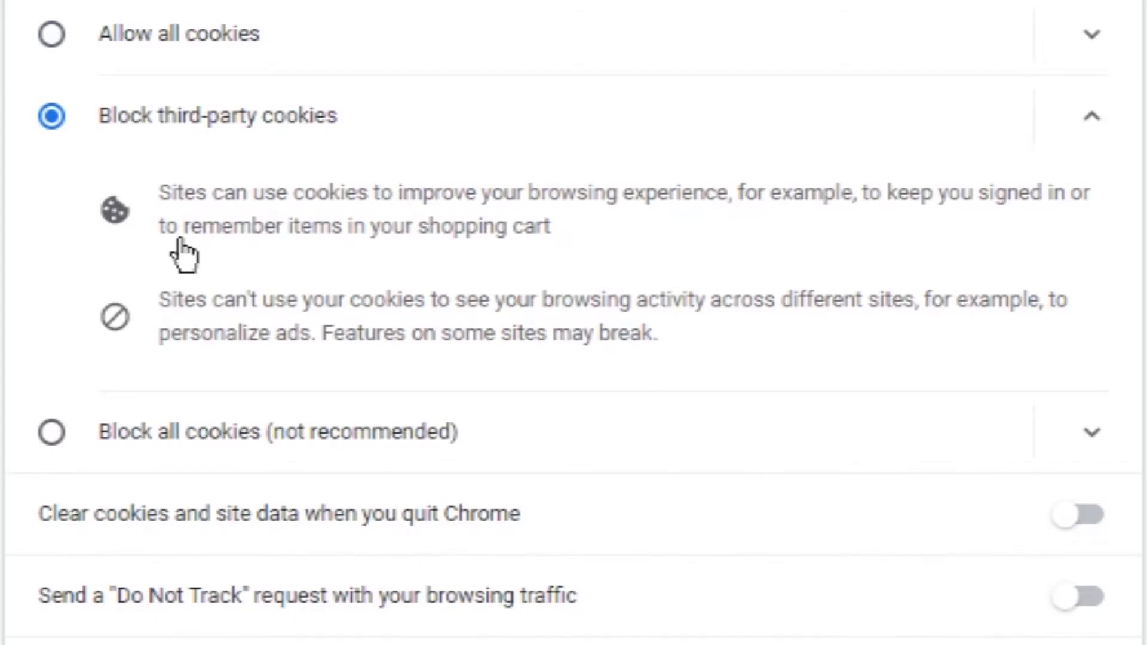
scroll(185, 250, down, 4)
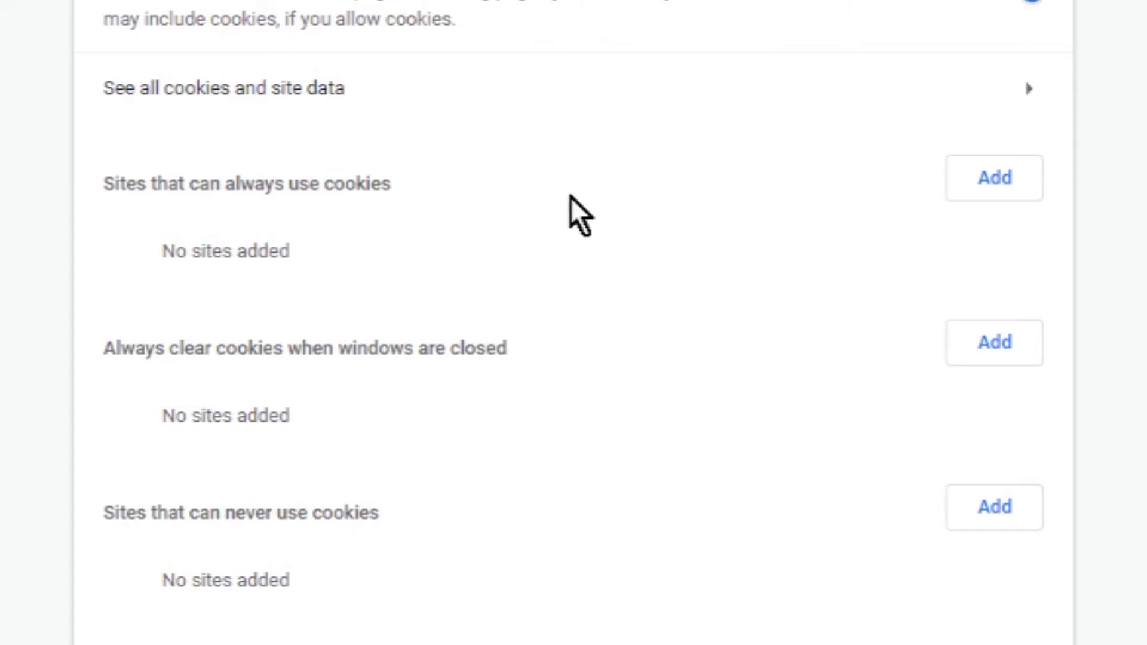
Allow wlearn.gr to always use cookies, then begin adding a clear-on-close site.
click(968, 181)
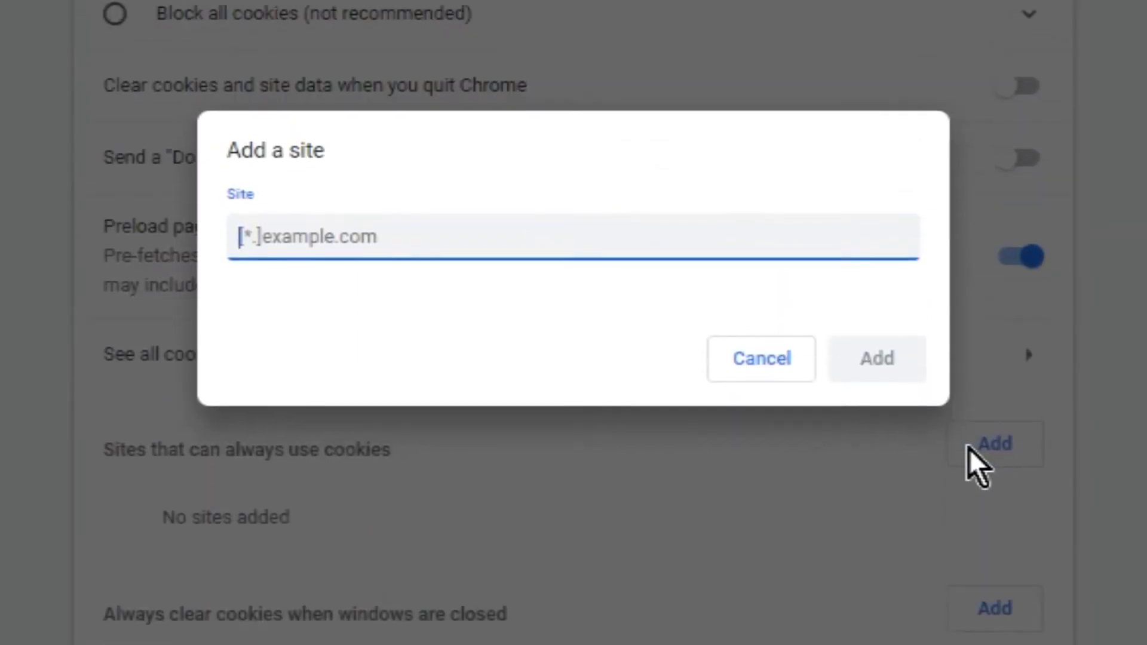
text(wlearn.gr)
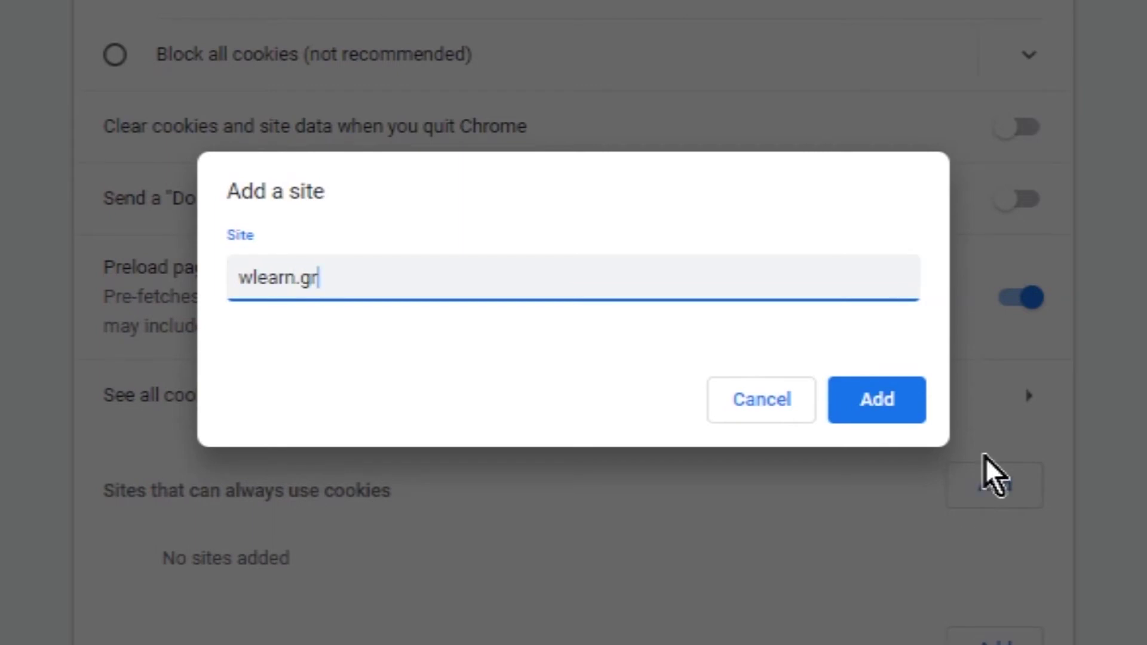
click(887, 410)
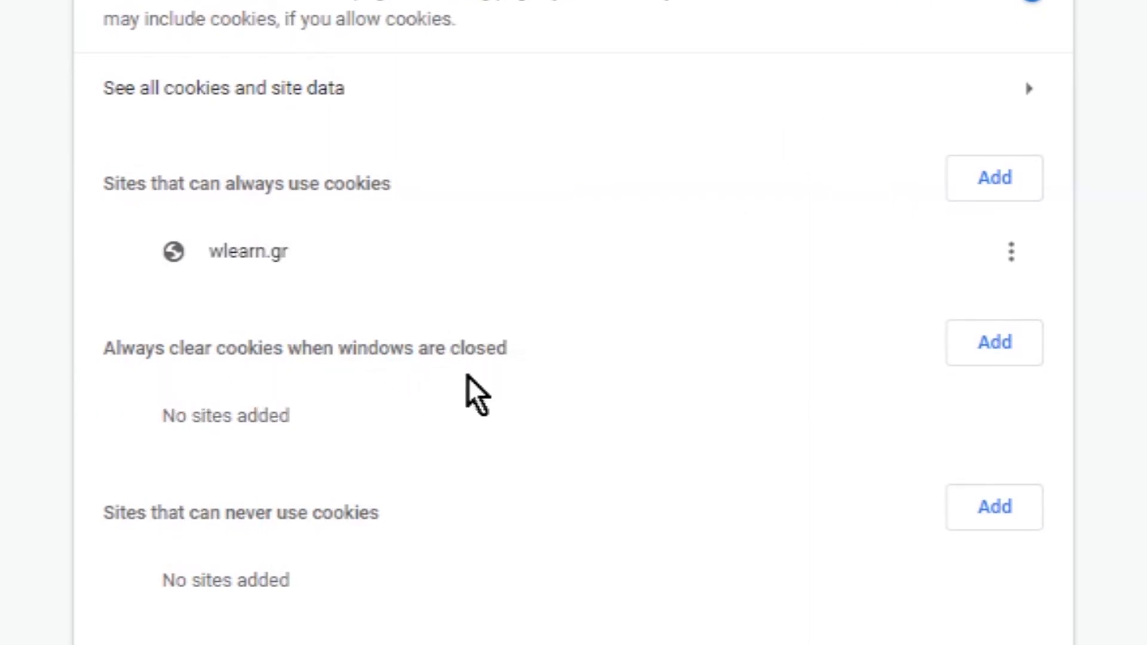
click(1002, 358)
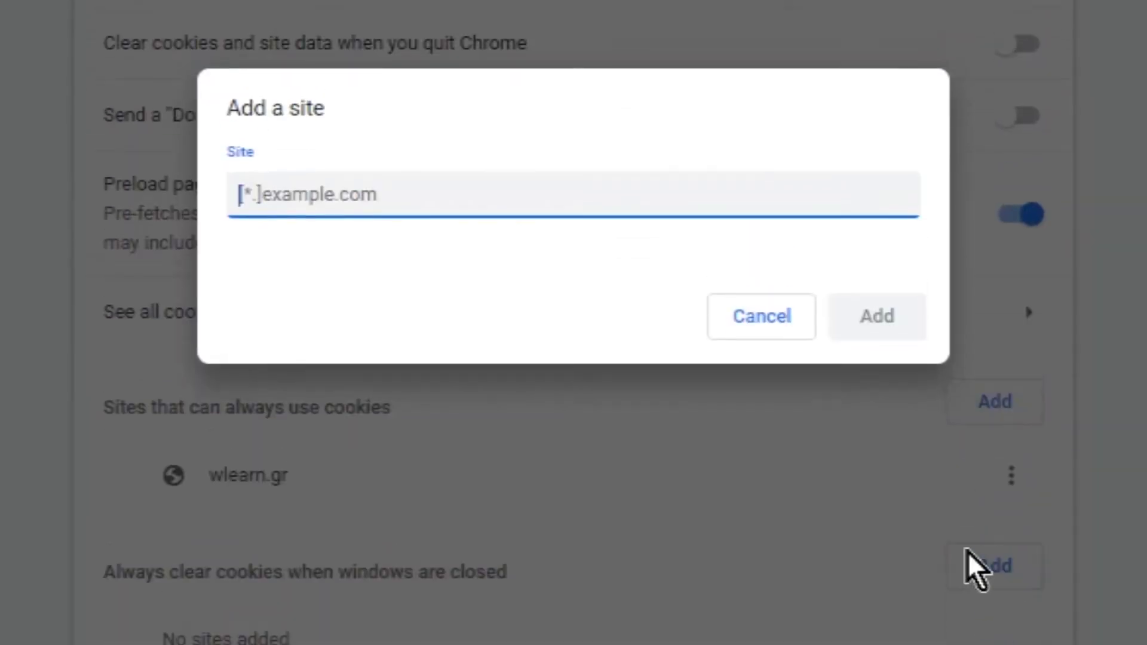
Add facebook.com to the clear-on-close list, then begin adding a never-allowed site.
text(fa)
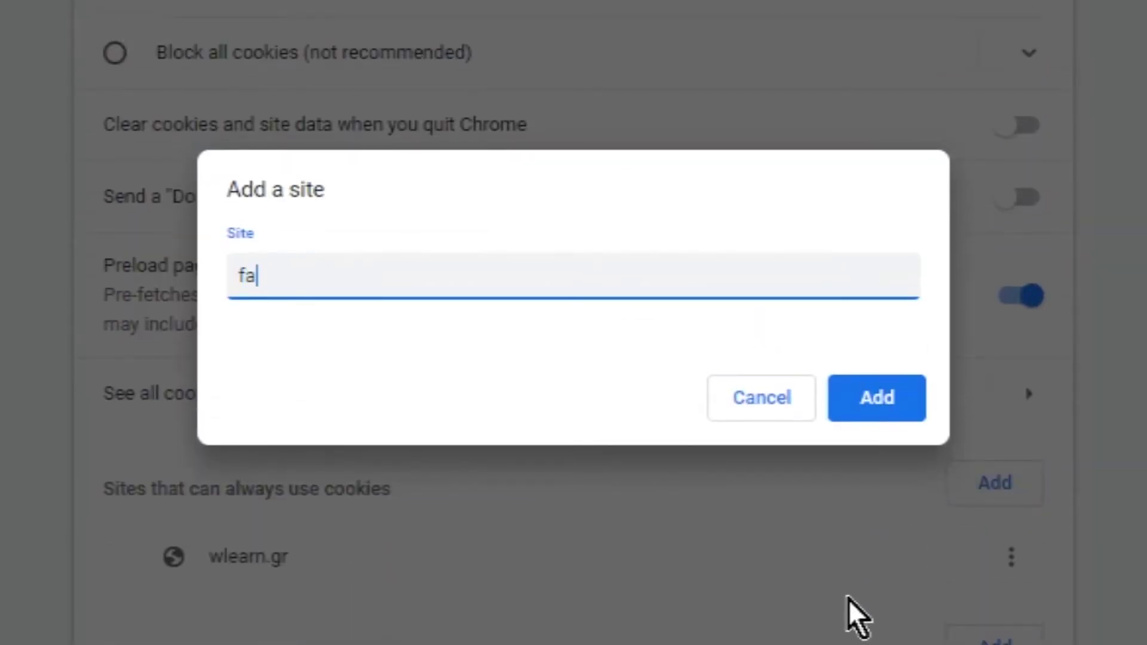
text(ceboo)
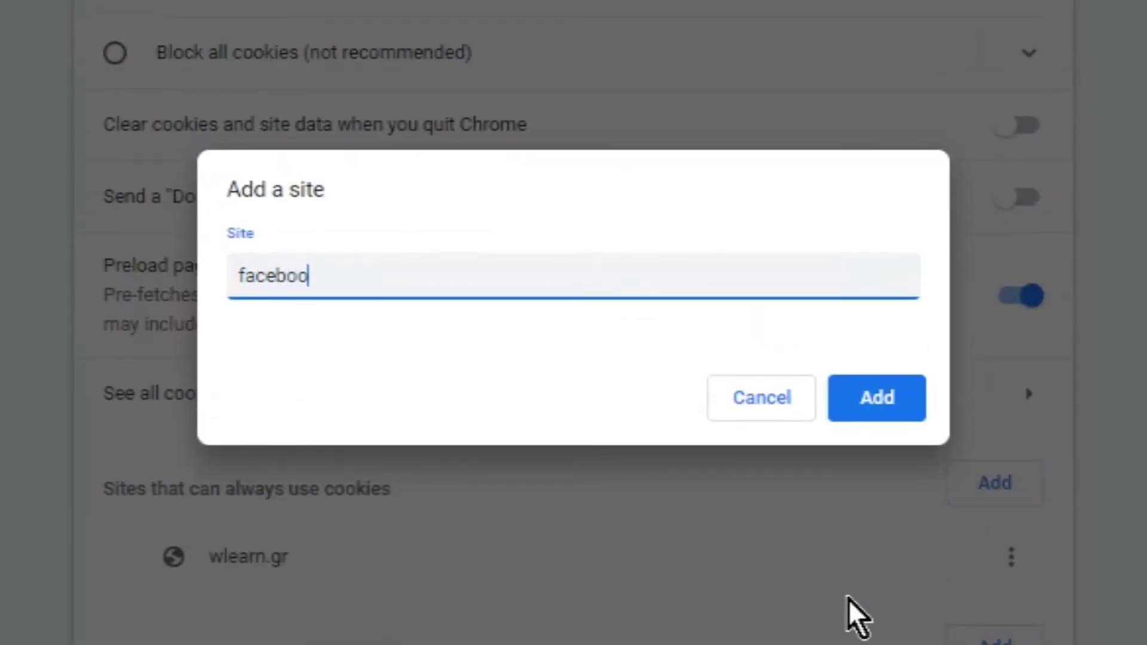
text(k.coo)
key(BackSpace)
text(m)
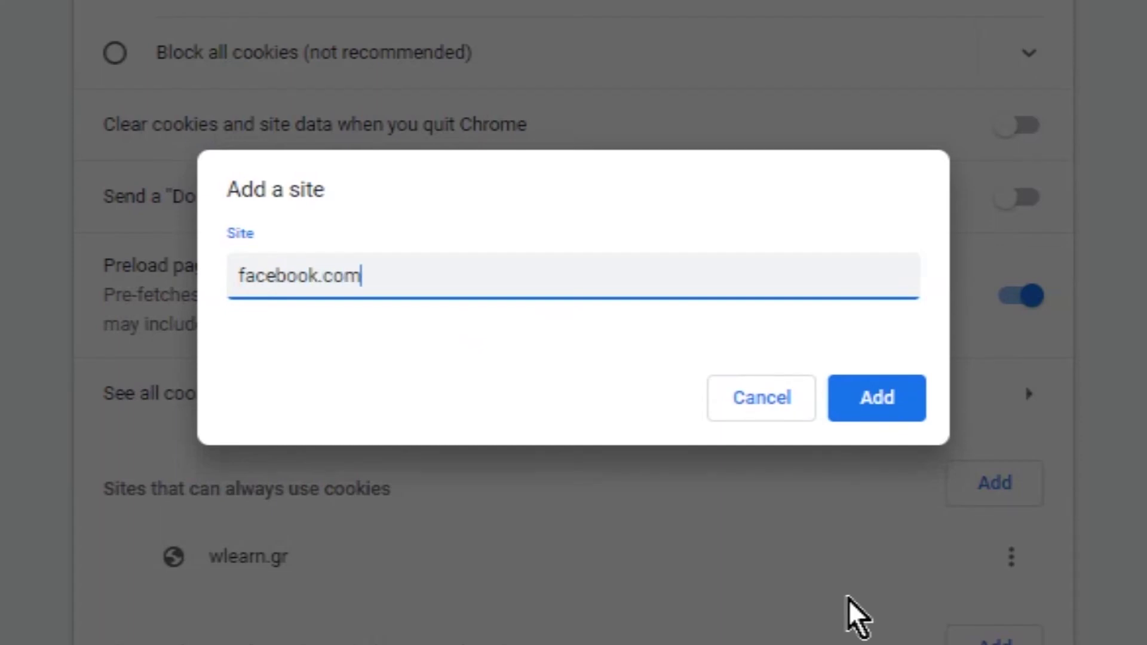
click(837, 405)
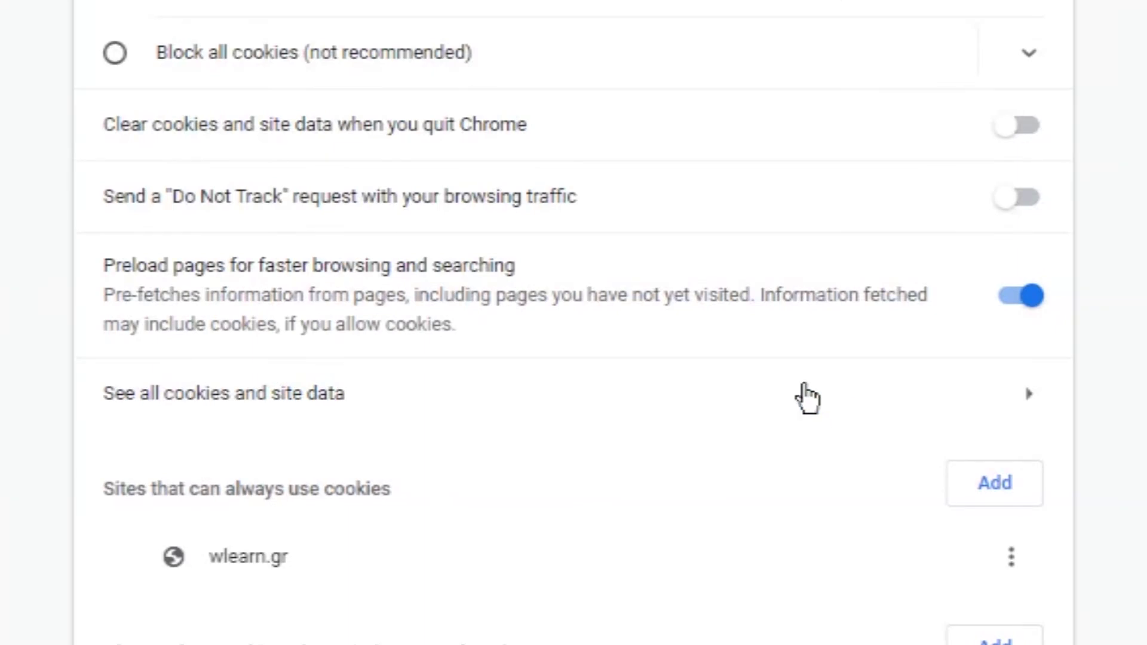
scroll(808, 396, down, 2)
scroll(808, 257, down, 3)
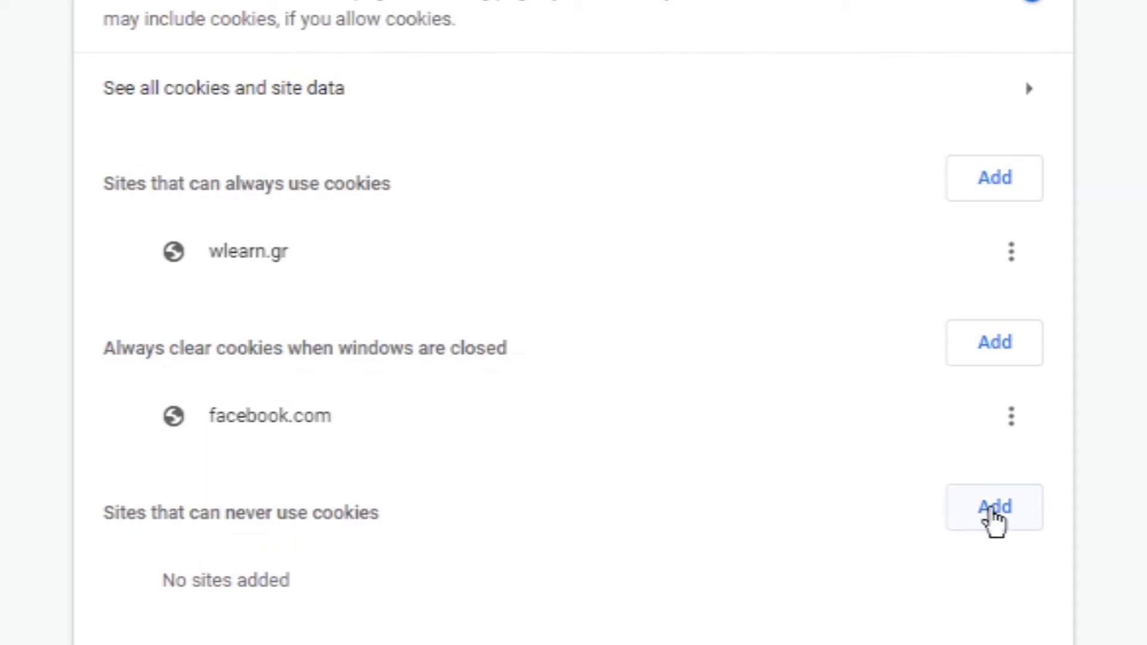
click(993, 509)
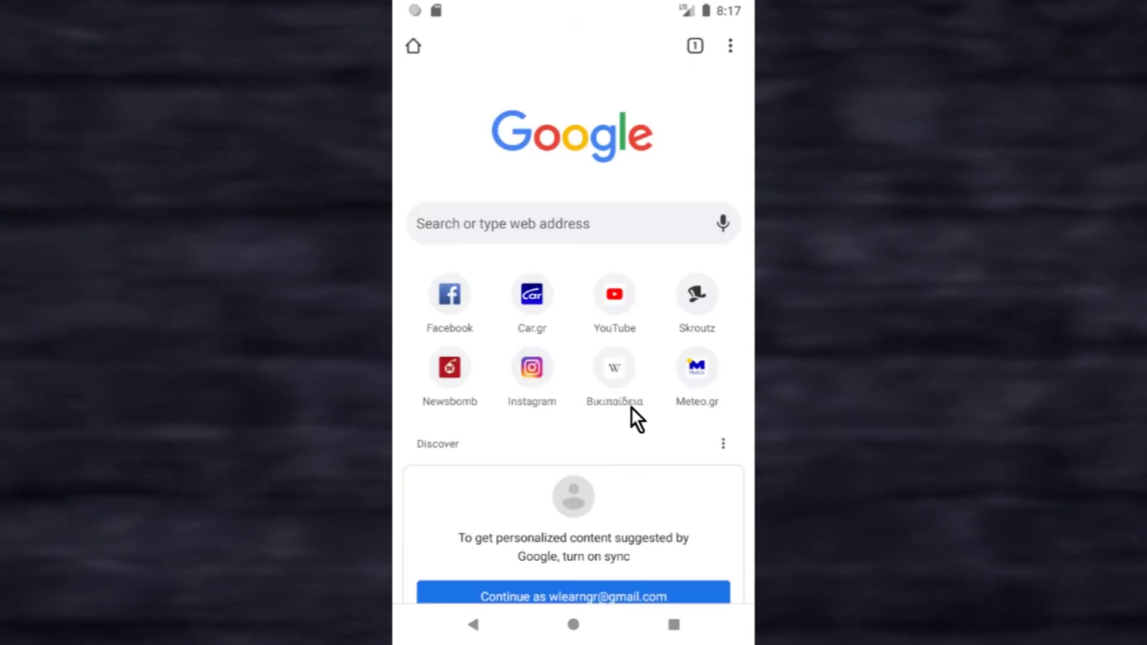
On the phone, go from the menu's Settings to Privacy under Advanced.
click(730, 46)
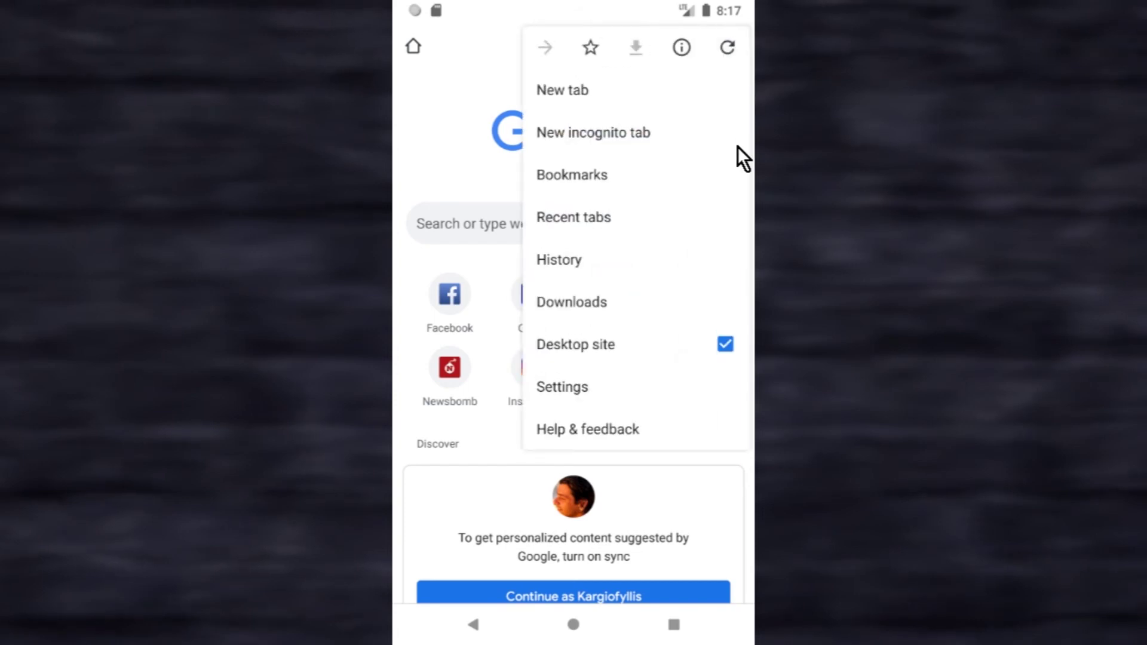
click(561, 393)
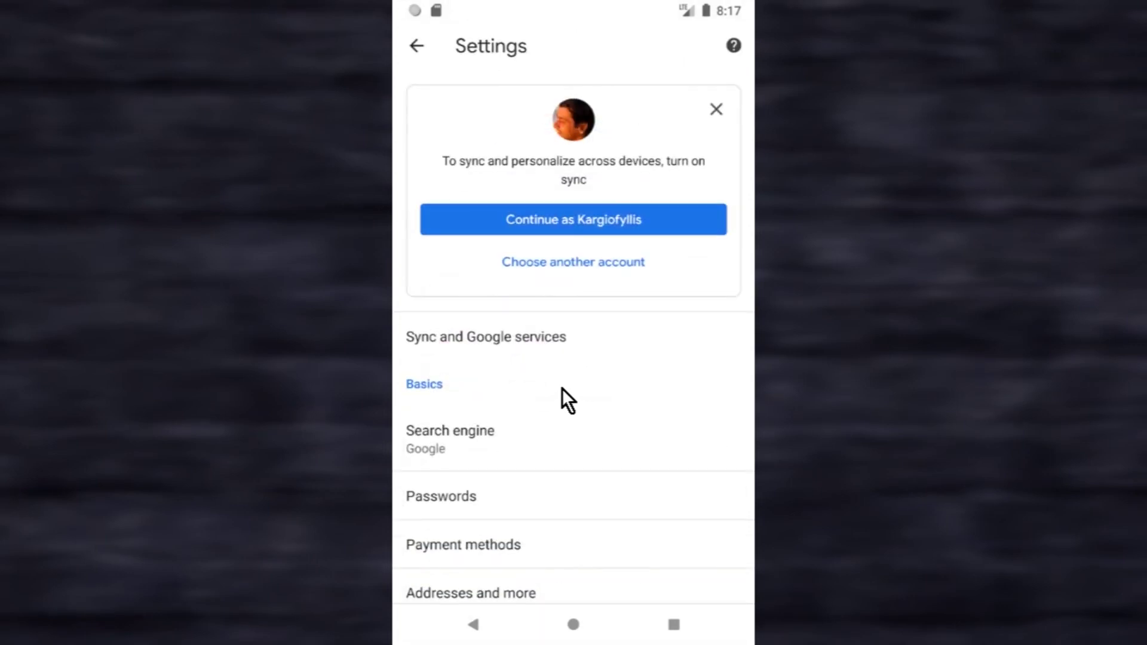
drag(568, 560, 591, 99)
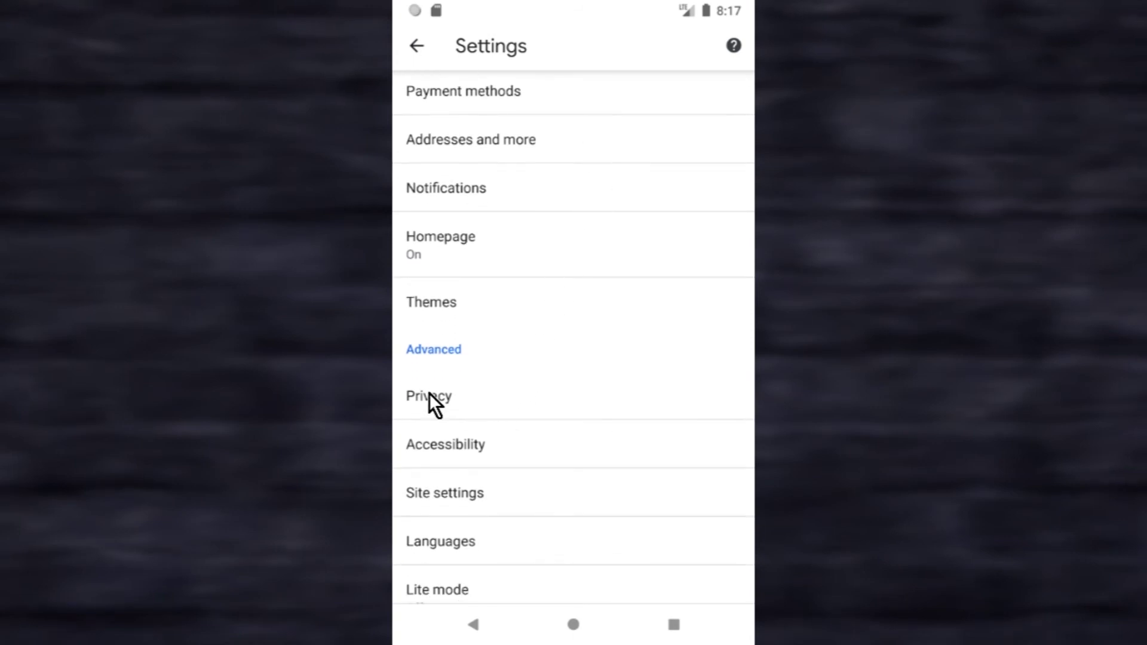
click(457, 396)
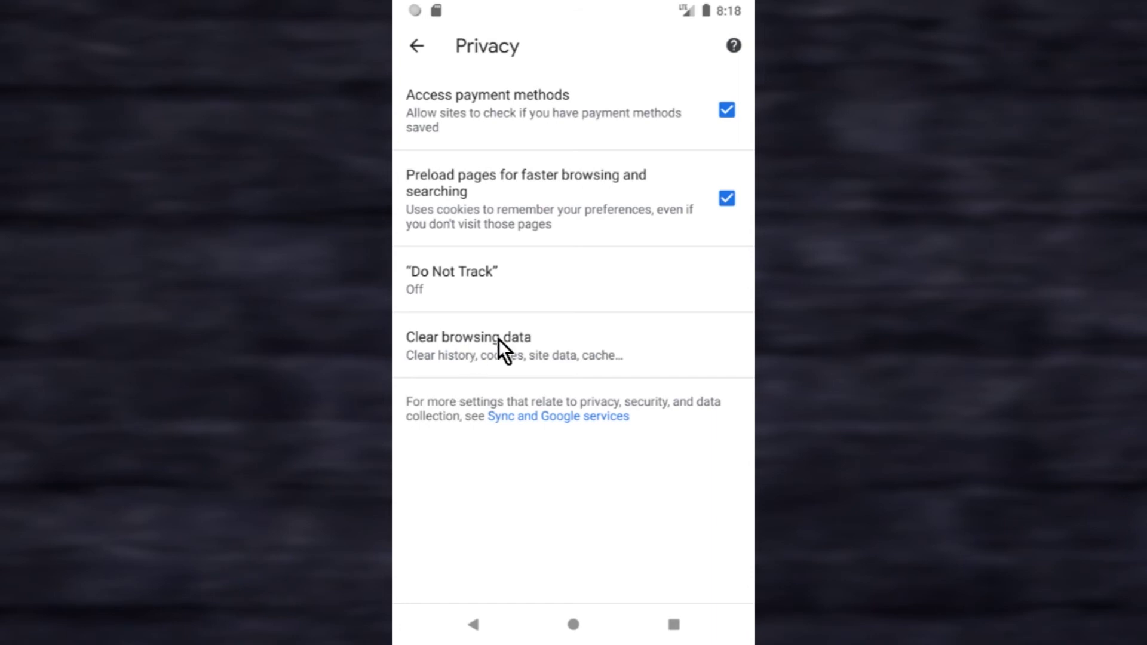
On the phone, clear all-time cookies, site data and cached files while keeping browsing history.
click(455, 345)
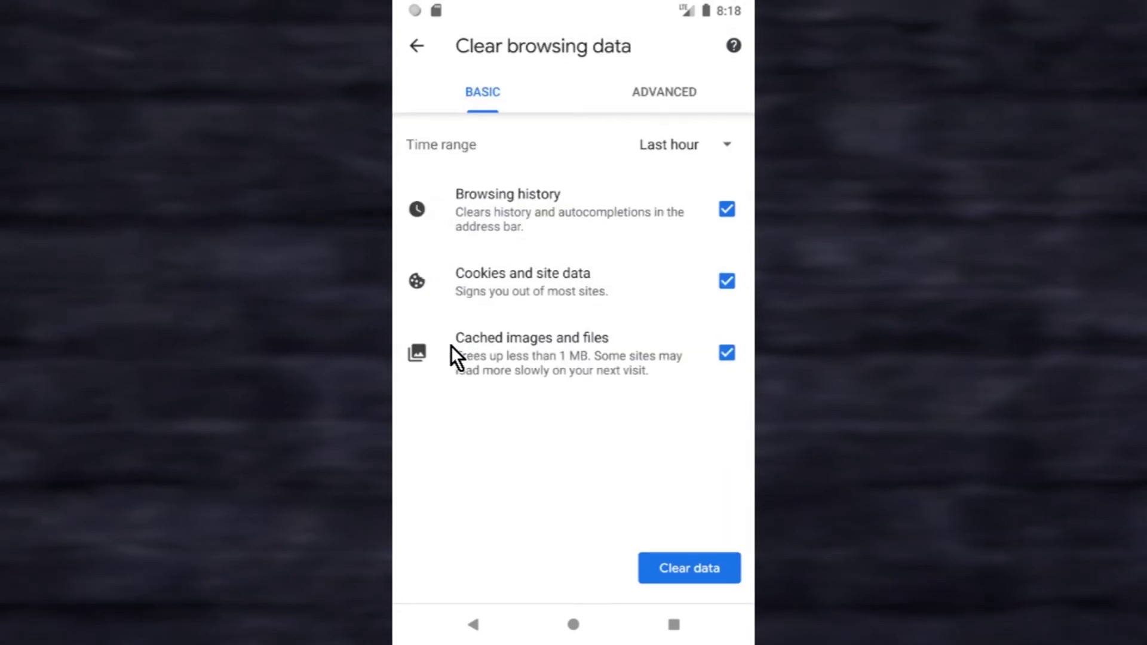
click(659, 90)
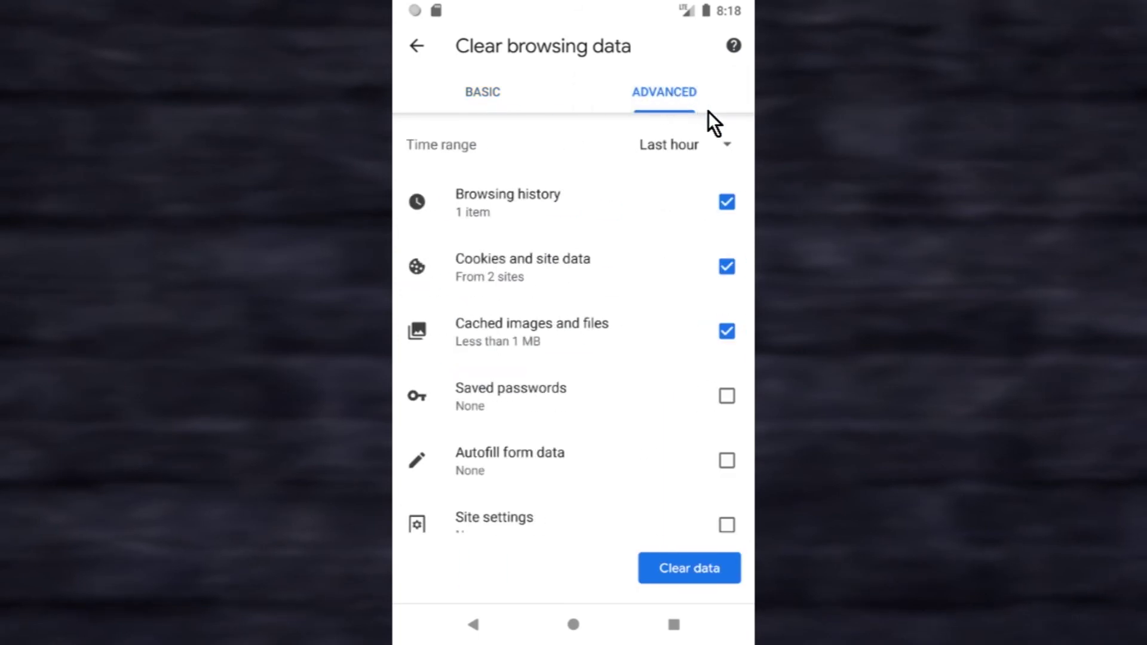
click(728, 147)
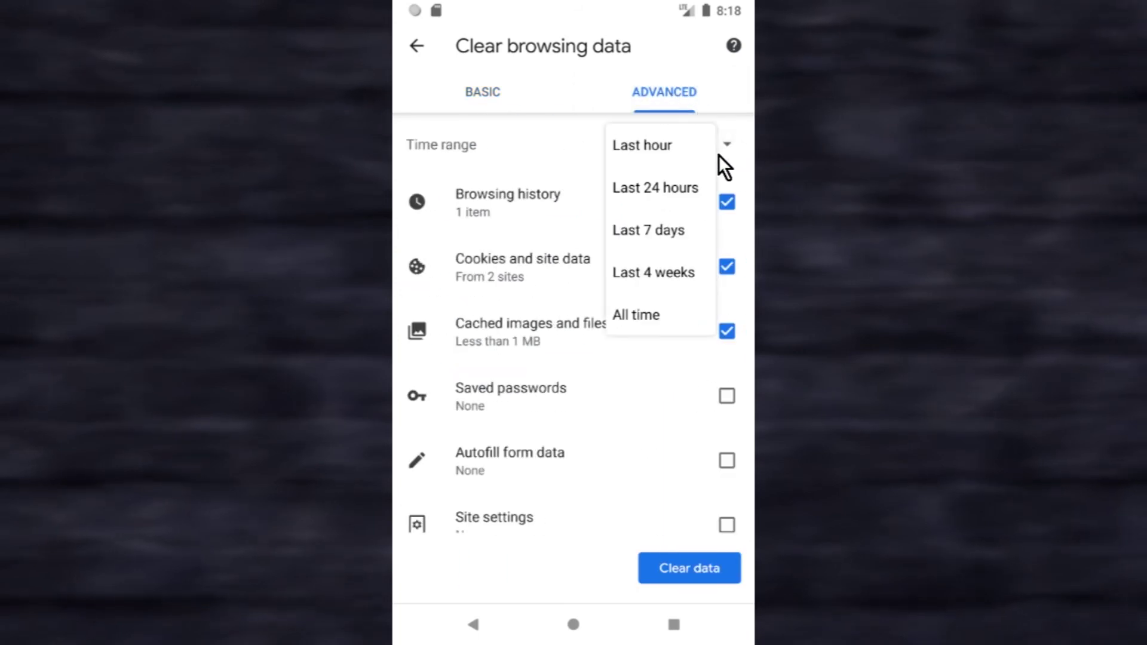
click(644, 314)
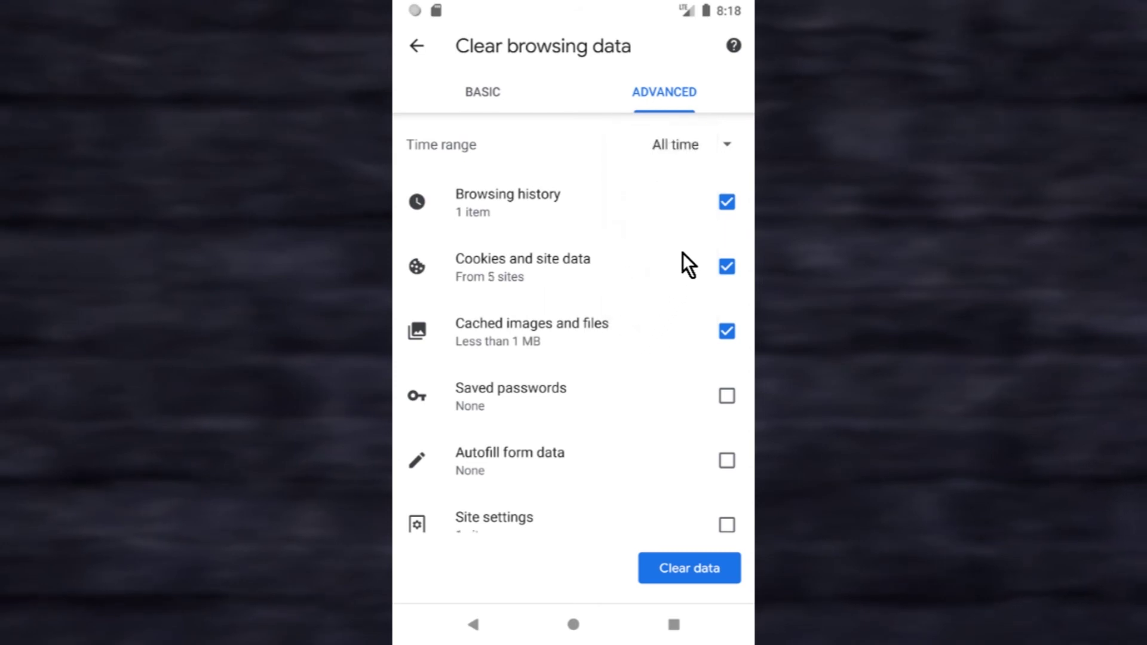
click(725, 201)
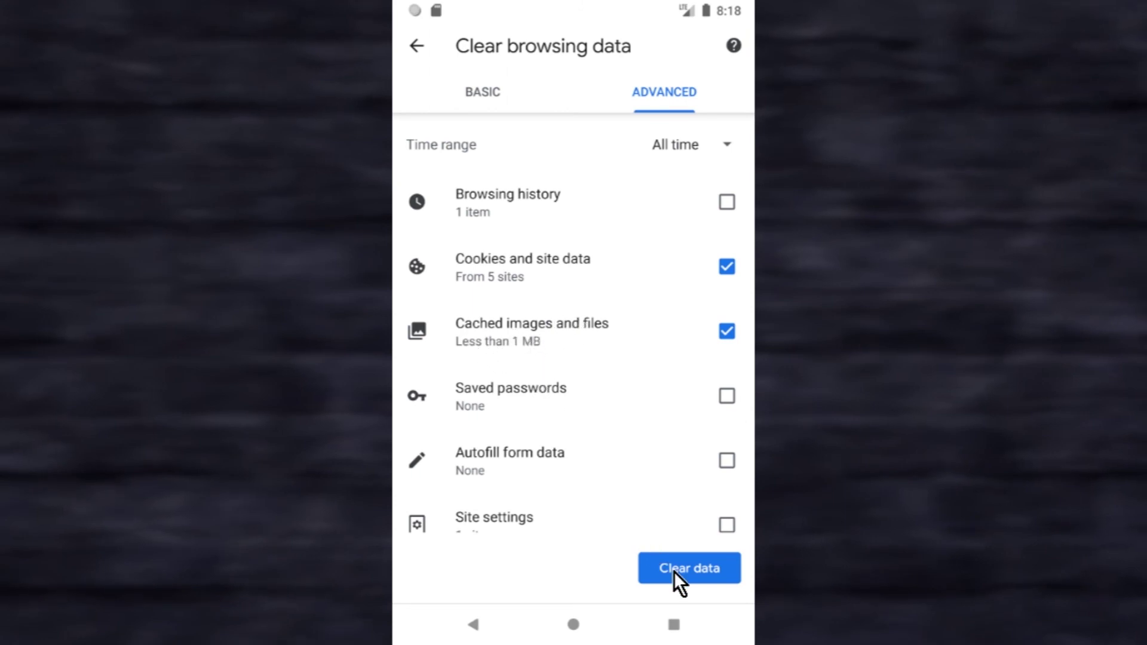
click(694, 568)
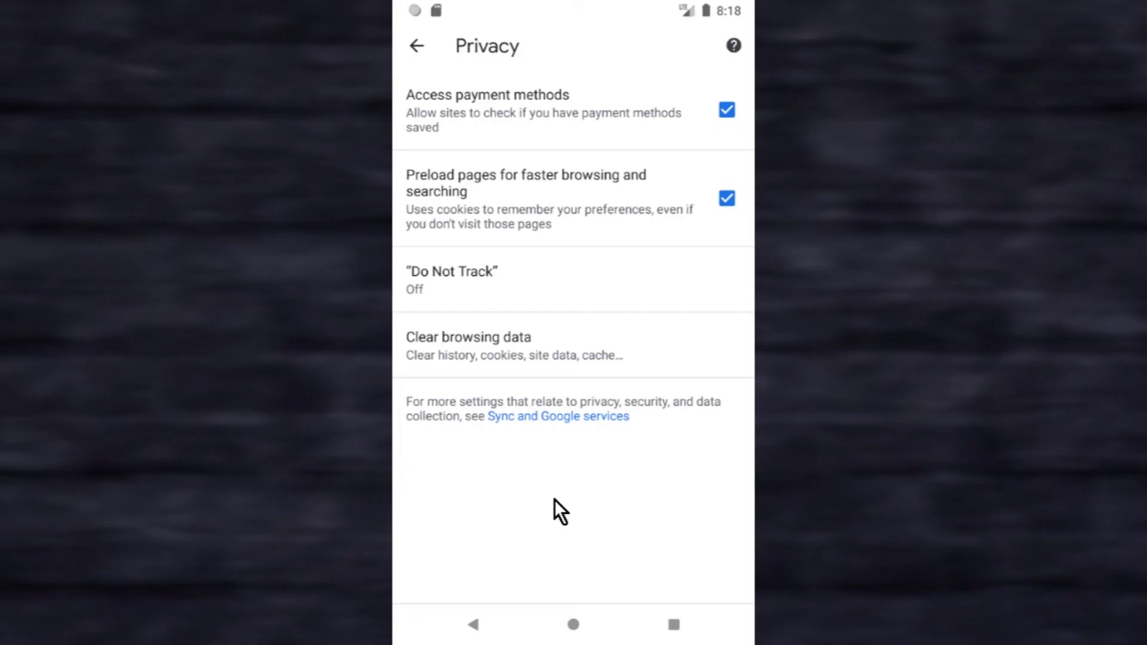
Switch Do Not Track to On in the phone's Privacy settings.
click(483, 274)
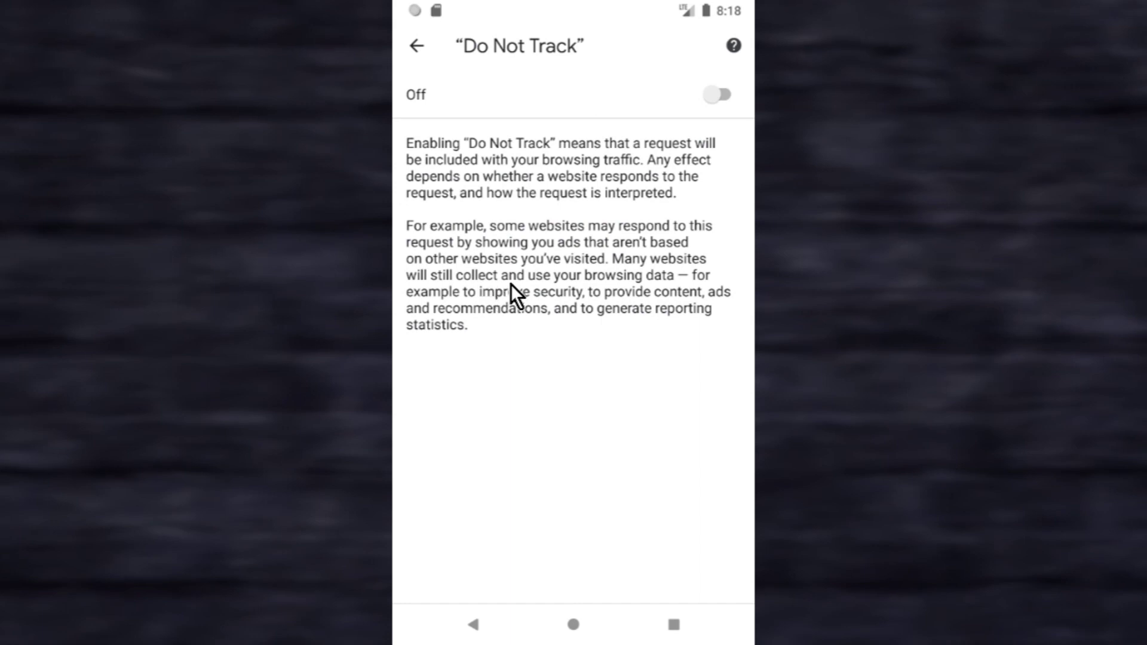
click(713, 95)
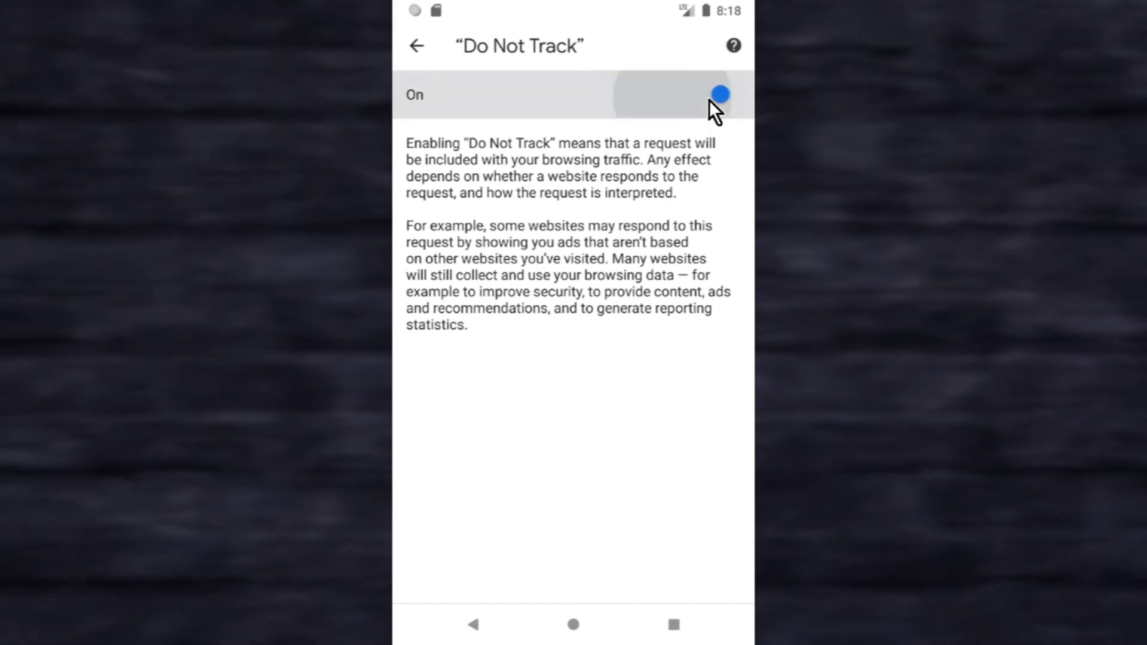